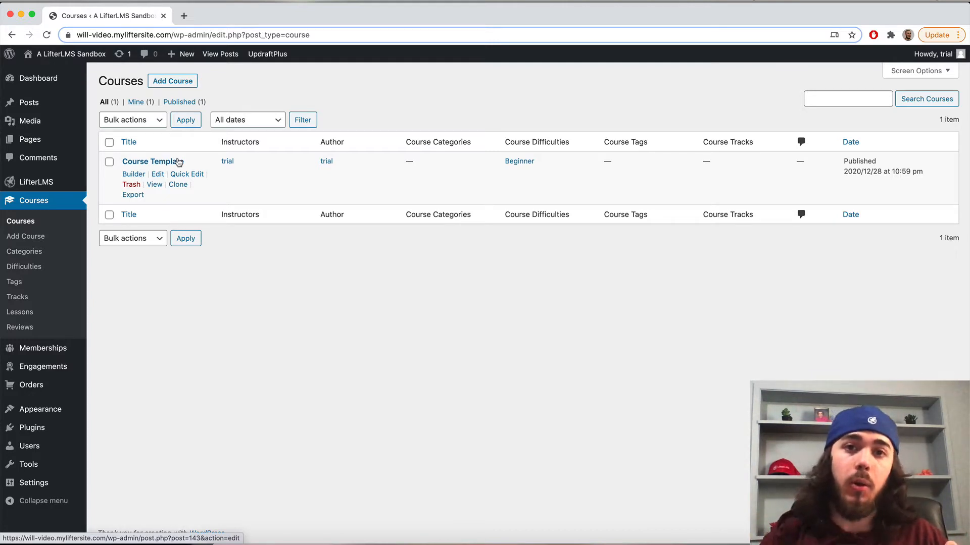
- Open the Course Template course for editing and go to its Access Plans section
click(178, 161)
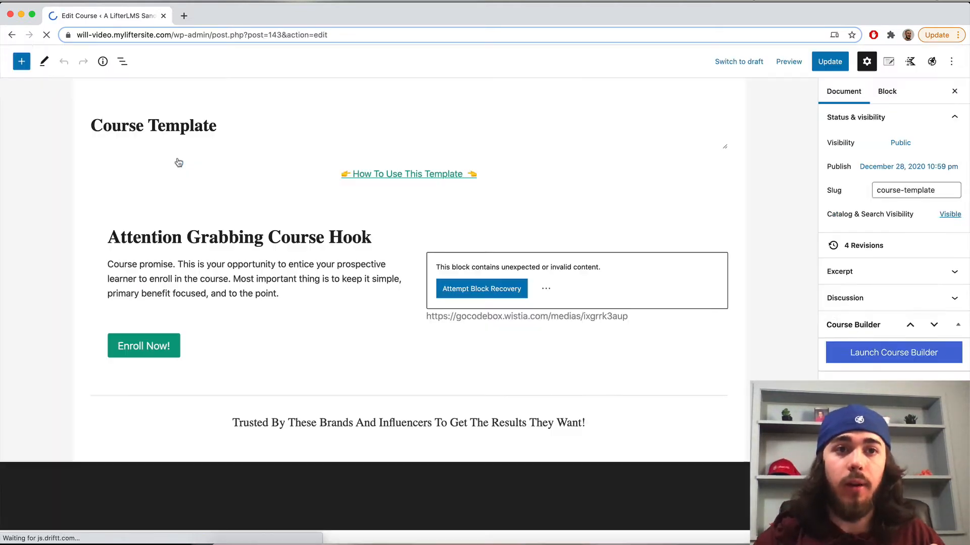
scroll(233, 204, down, 20)
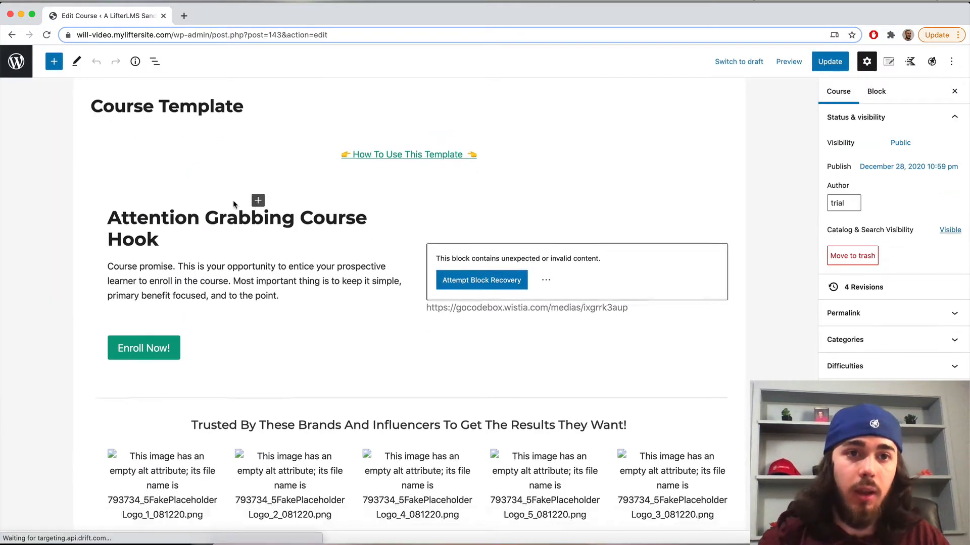
scroll(233, 204, down, 20)
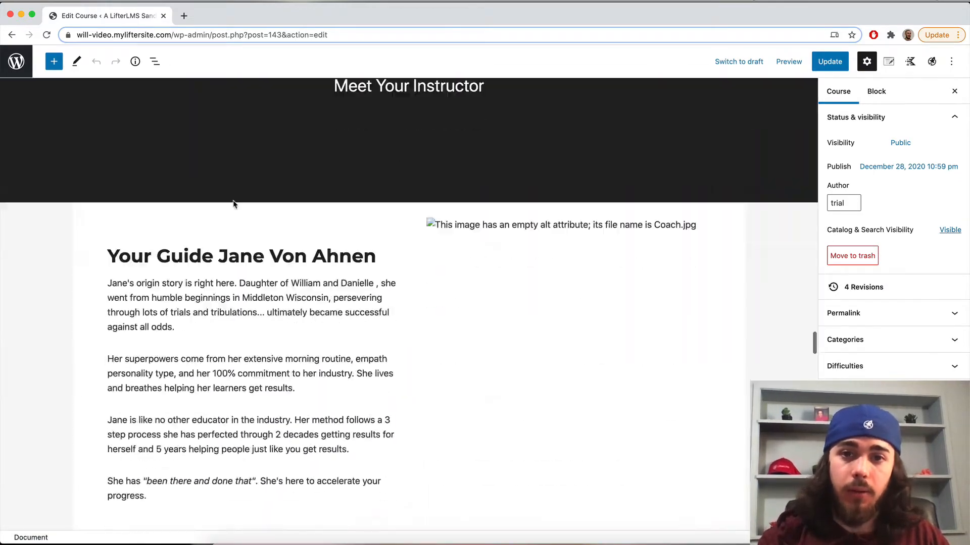
scroll(234, 202, down, 20)
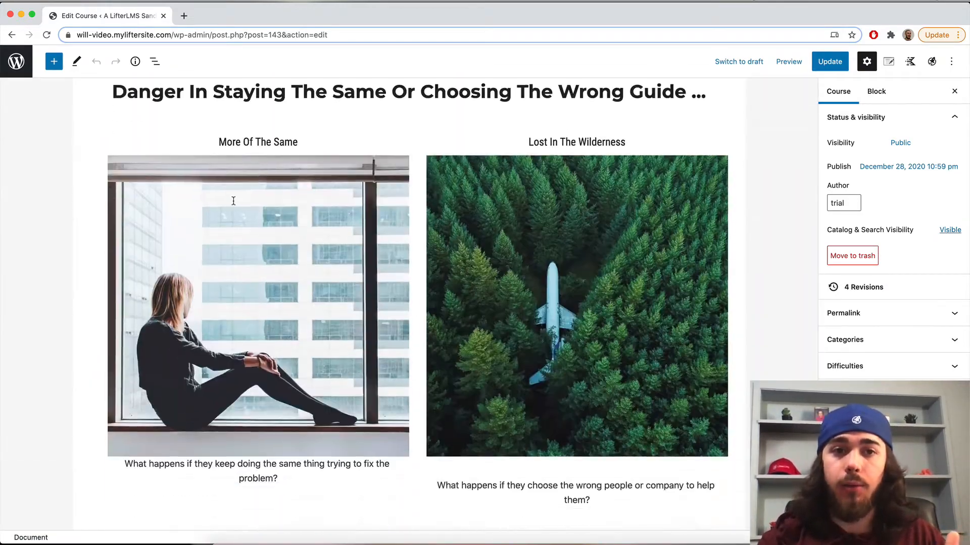
scroll(234, 204, down, 7)
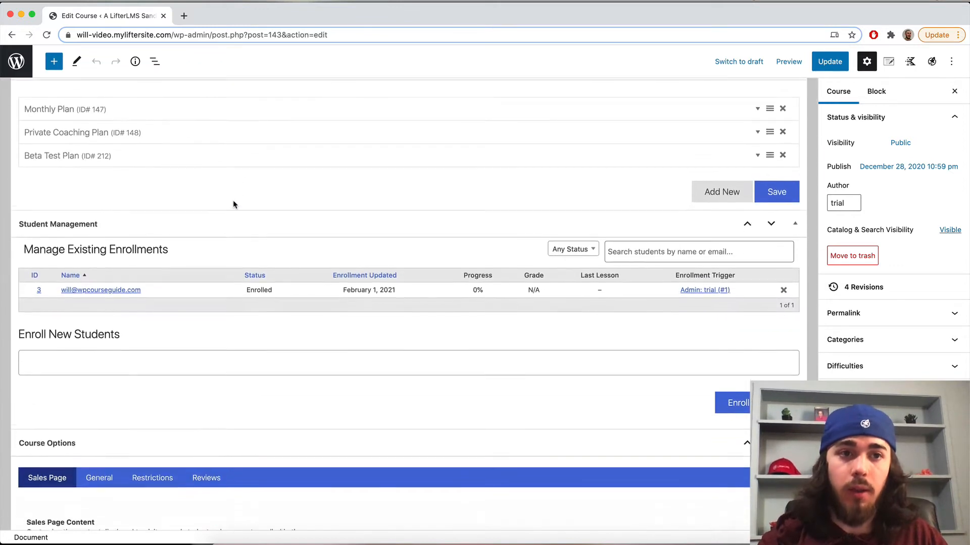
scroll(233, 204, up, 2)
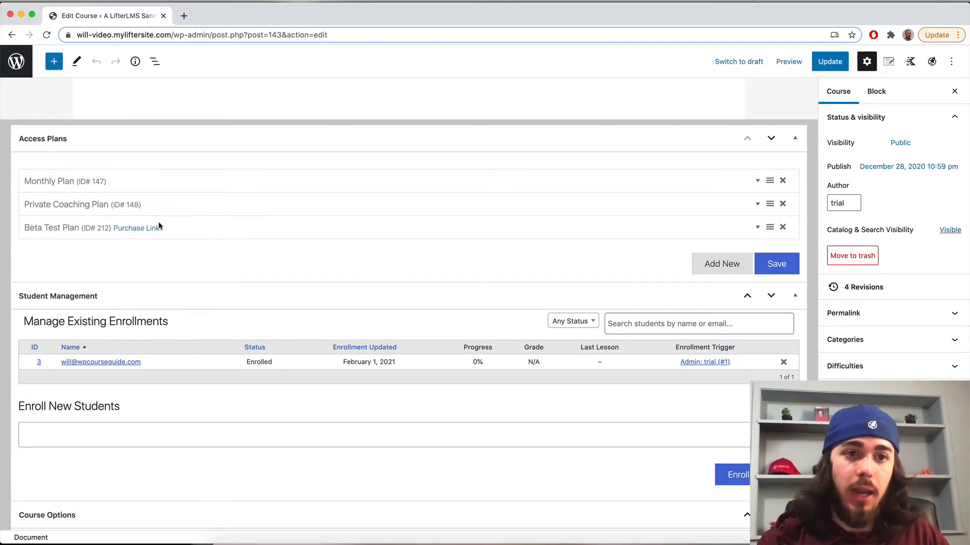
- In the Monthly Plan access plan, set the plan length to "for all time" and the price to 120
click(86, 183)
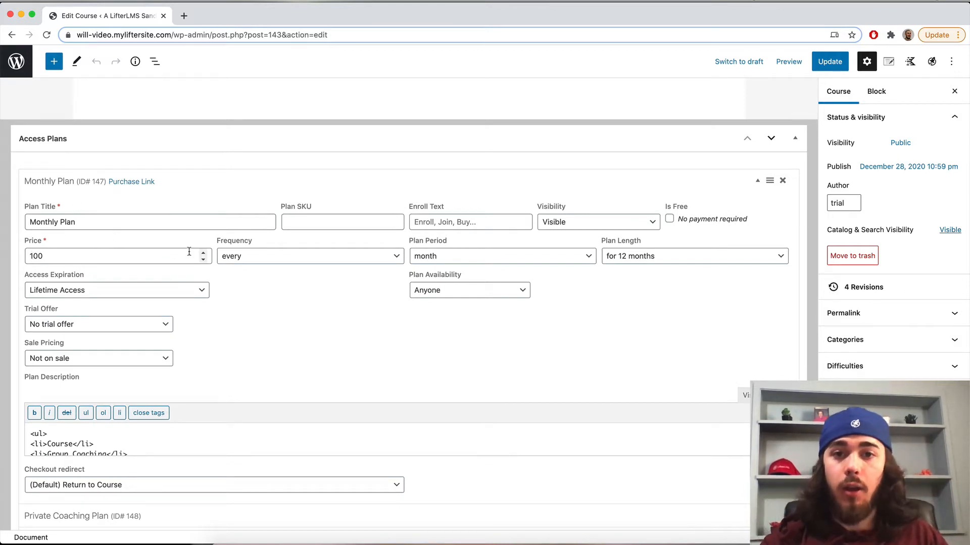
click(631, 257)
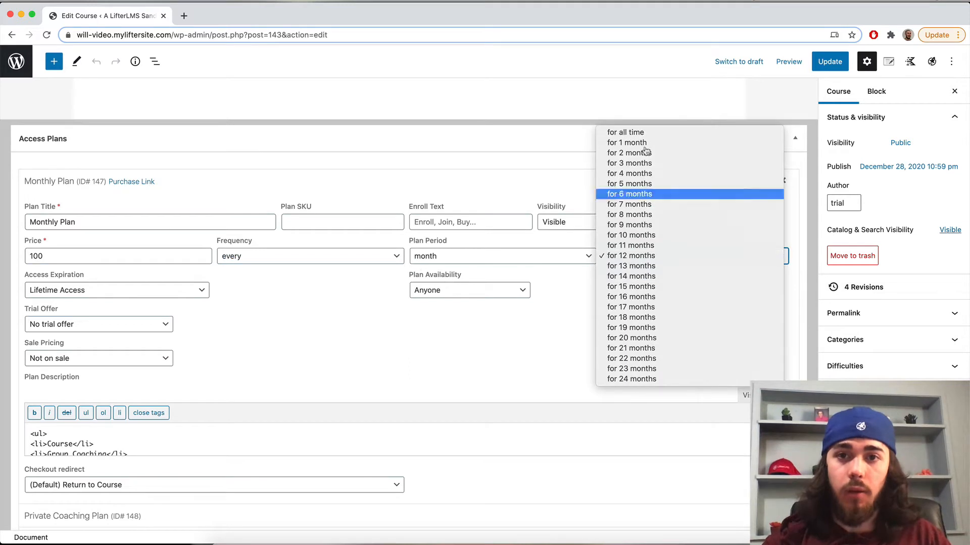
click(635, 133)
click(261, 310)
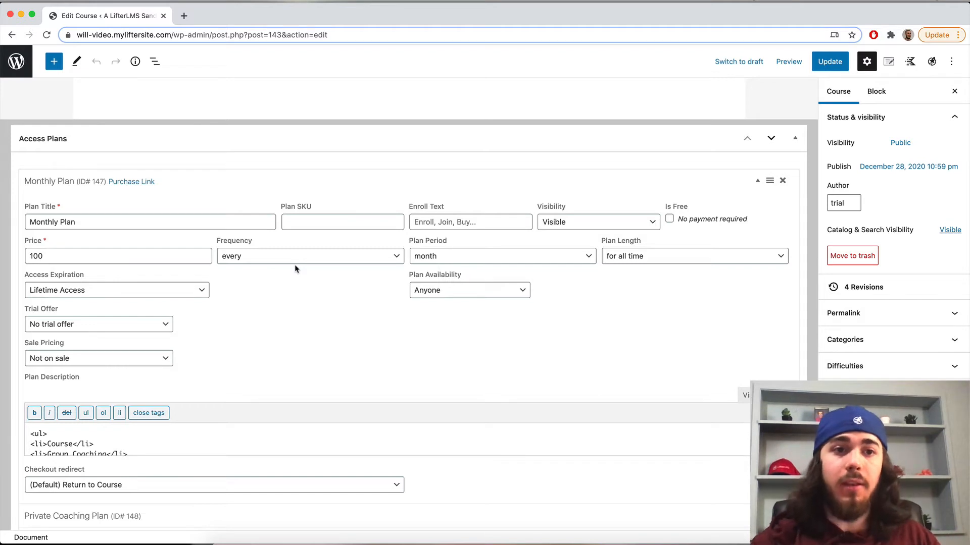
click(39, 256)
key(BackSpace)
text(2)
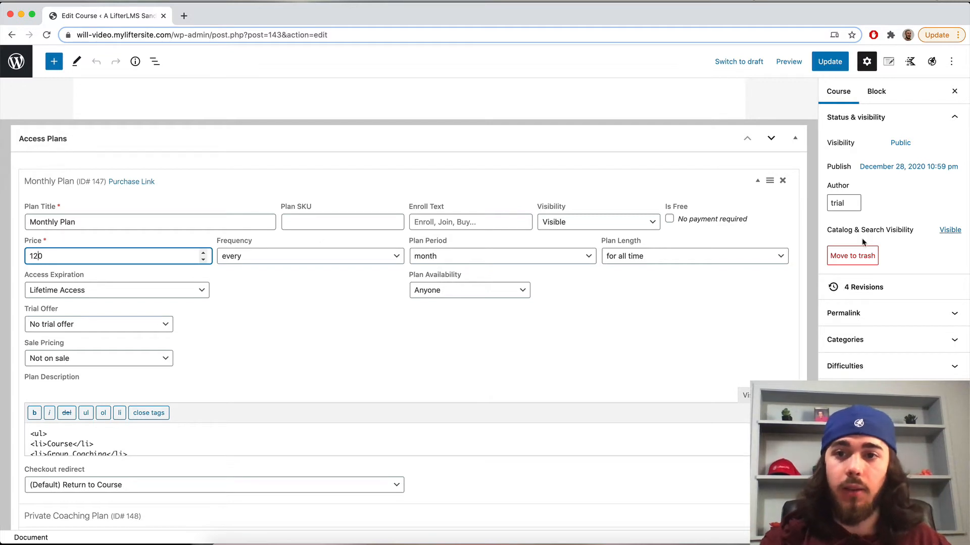
- In the Course Builder, expand all sections and add a new lesson to the Orientation section, placed directly after Course Welcome
scroll(863, 243, down, 3)
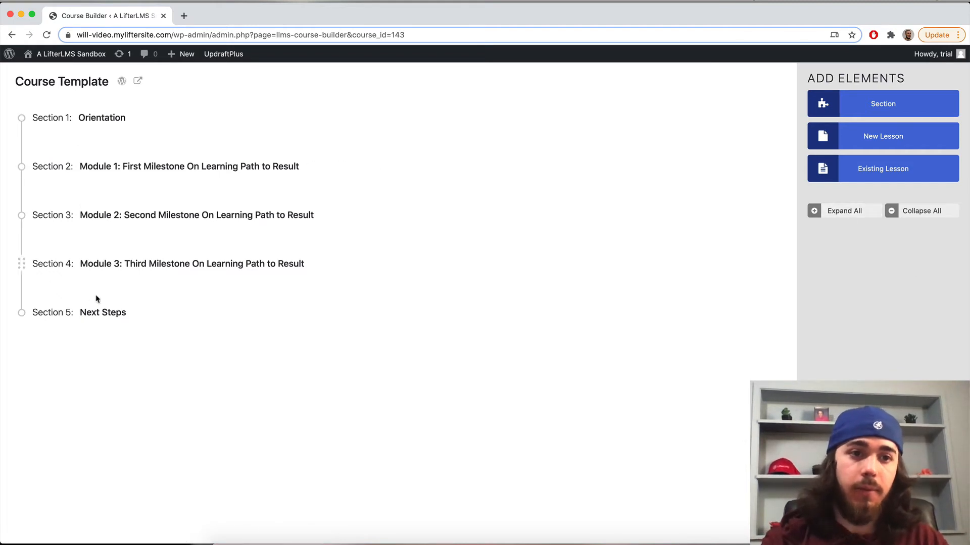
click(828, 212)
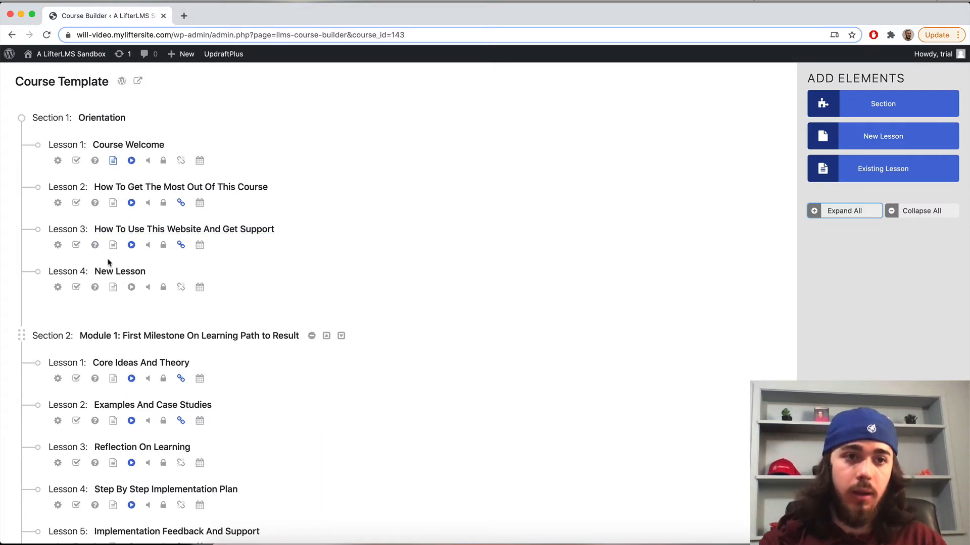
click(68, 124)
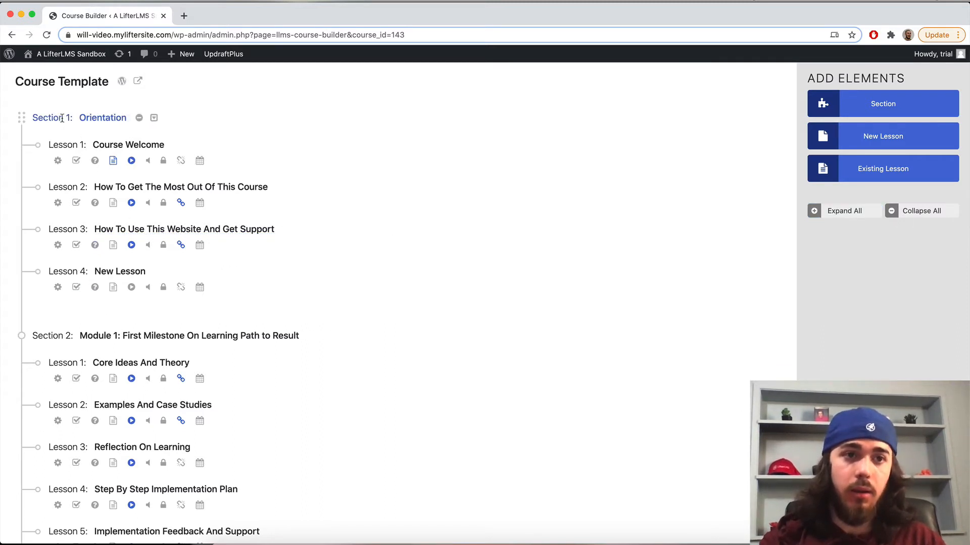
click(865, 127)
drag(38, 314, 120, 188)
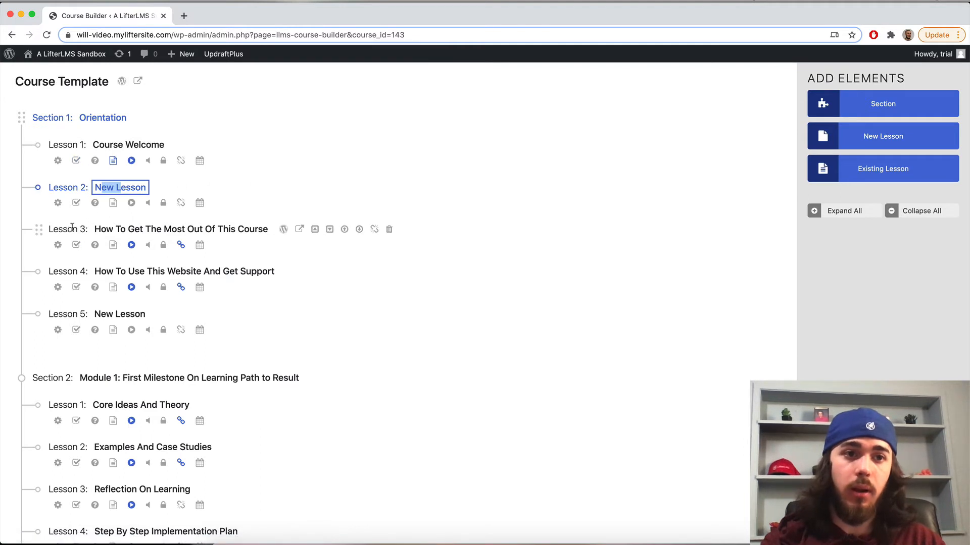
click(69, 181)
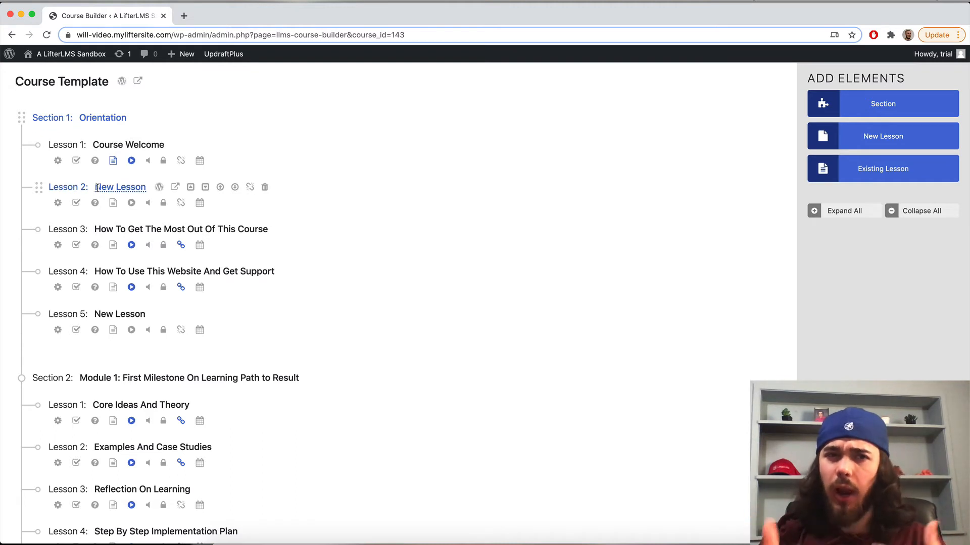
- Set the prerequisite of the lesson How To Get The Most Out Of This Course to "Lesson 2: New Lesson"
click(58, 245)
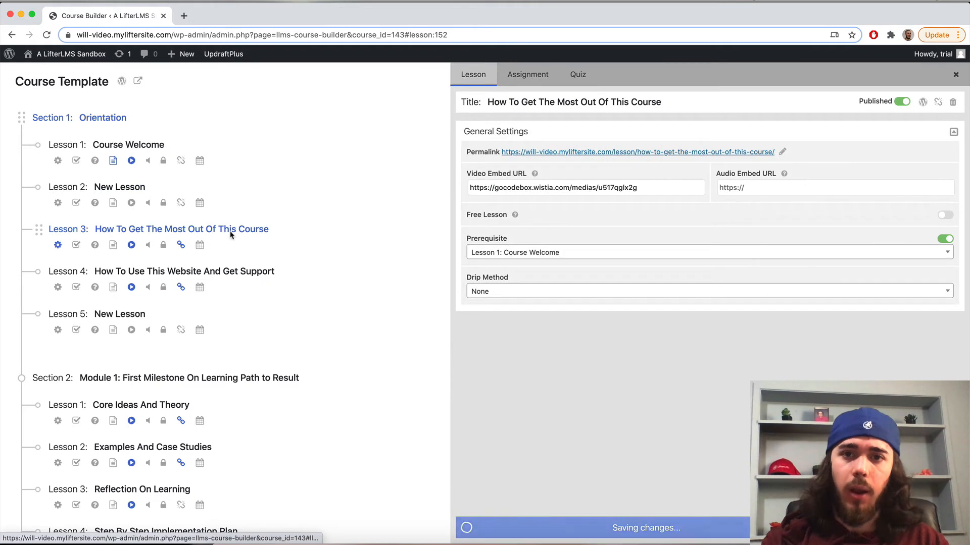
click(530, 252)
click(511, 328)
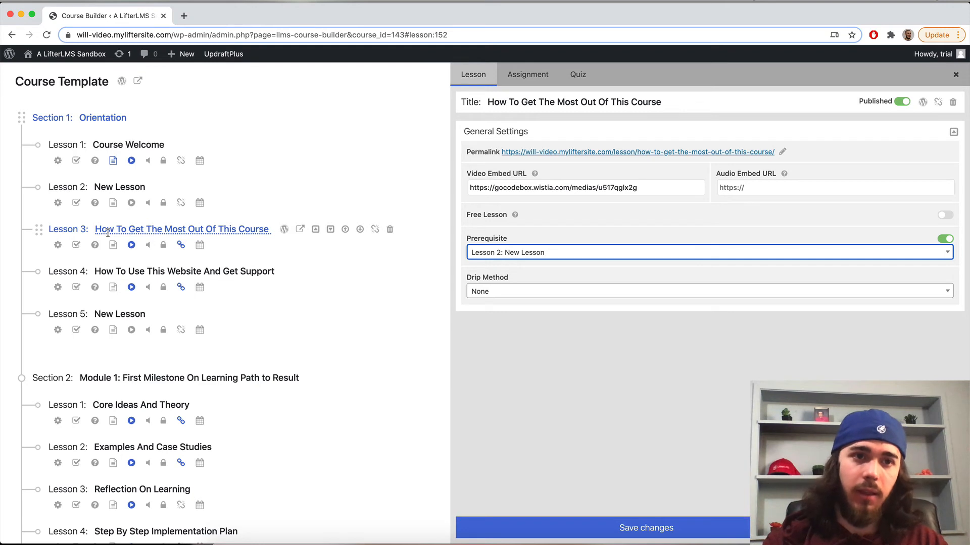
- Enable a prerequisite for Lesson 2 in the Orientation section and set it to "Lesson 1: Course Welcome", keeping Free Lesson off
click(64, 191)
click(536, 217)
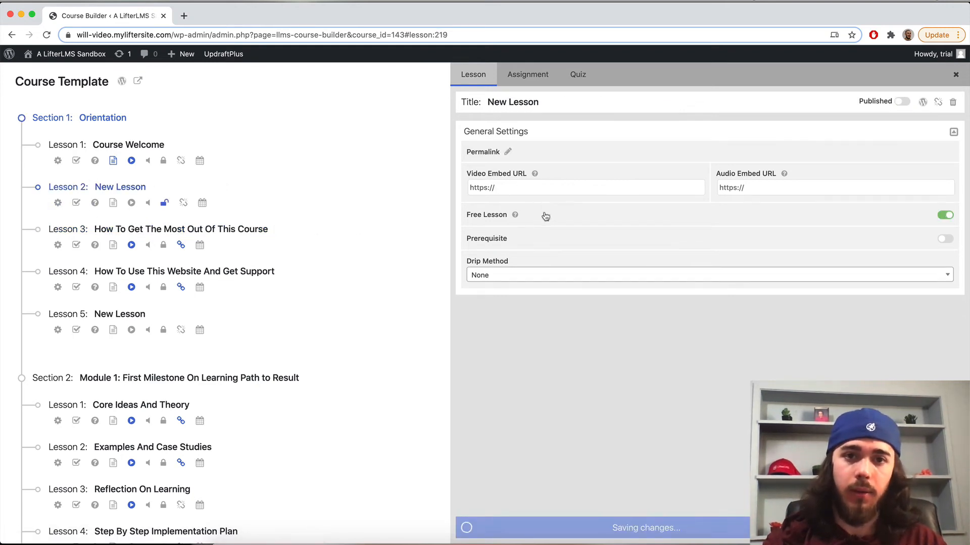
click(546, 216)
click(538, 238)
click(519, 259)
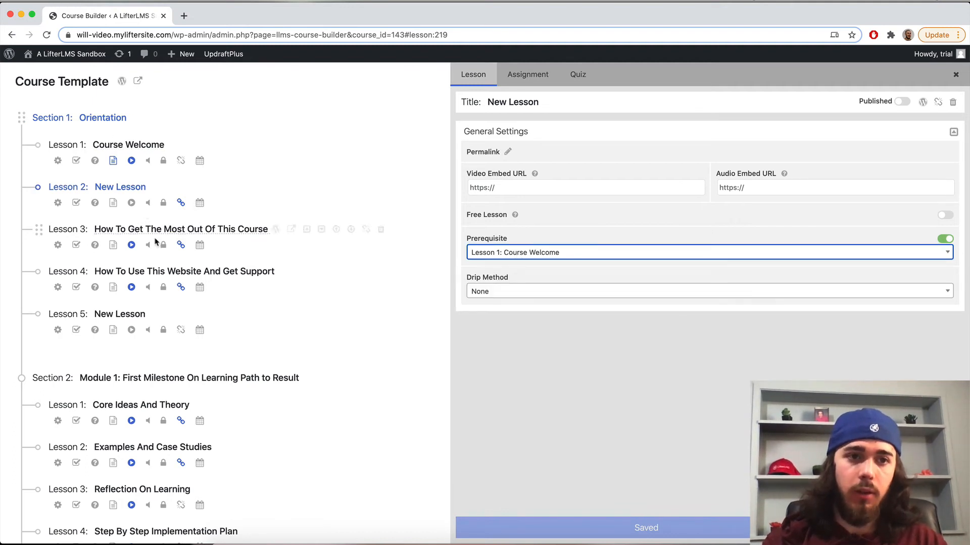
- Check the prerequisite of How To Use This Website And Get Support, and add another new lesson in third place of the Orientation section
click(93, 284)
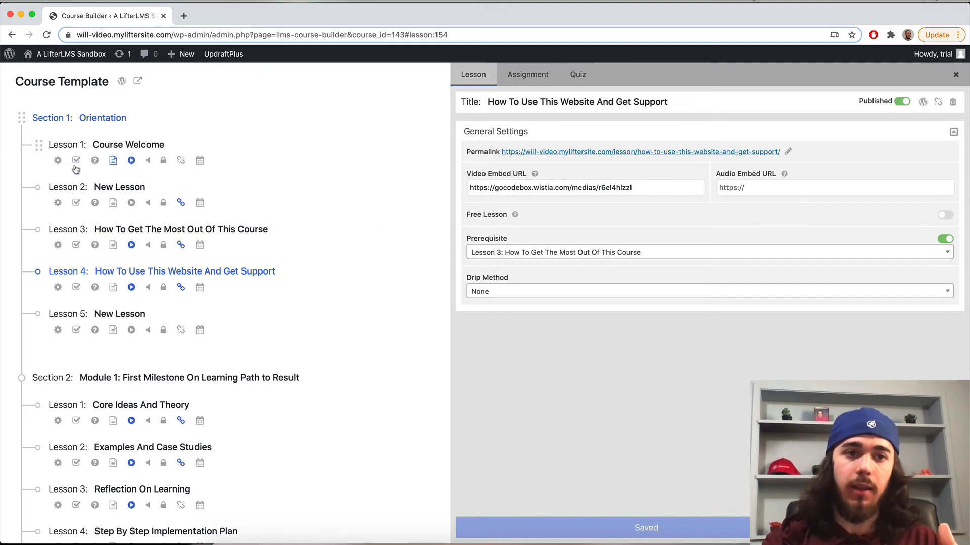
click(955, 74)
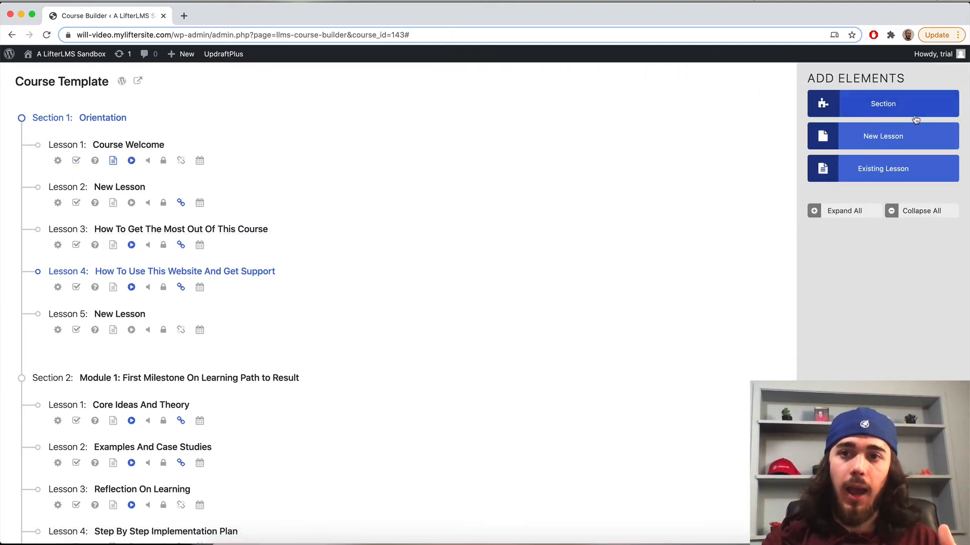
click(893, 136)
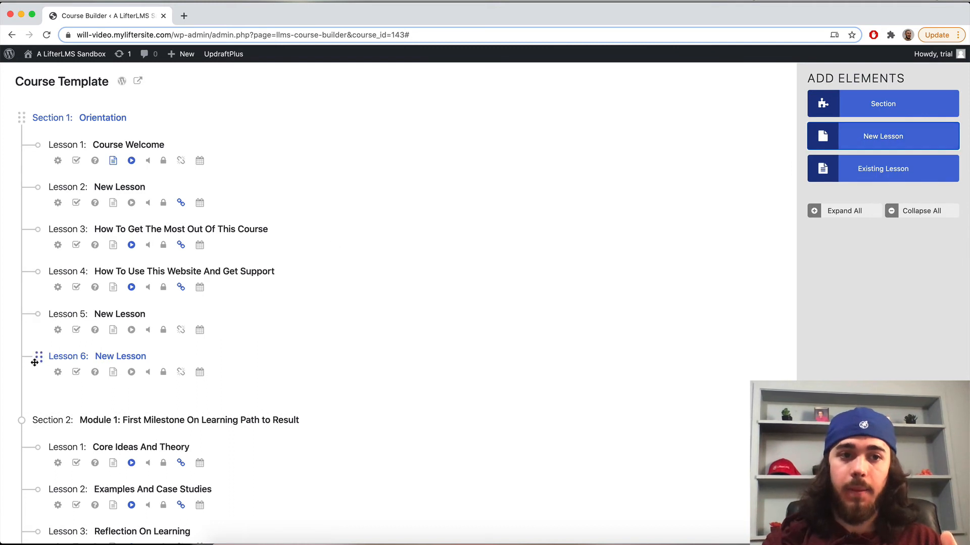
drag(34, 362, 49, 233)
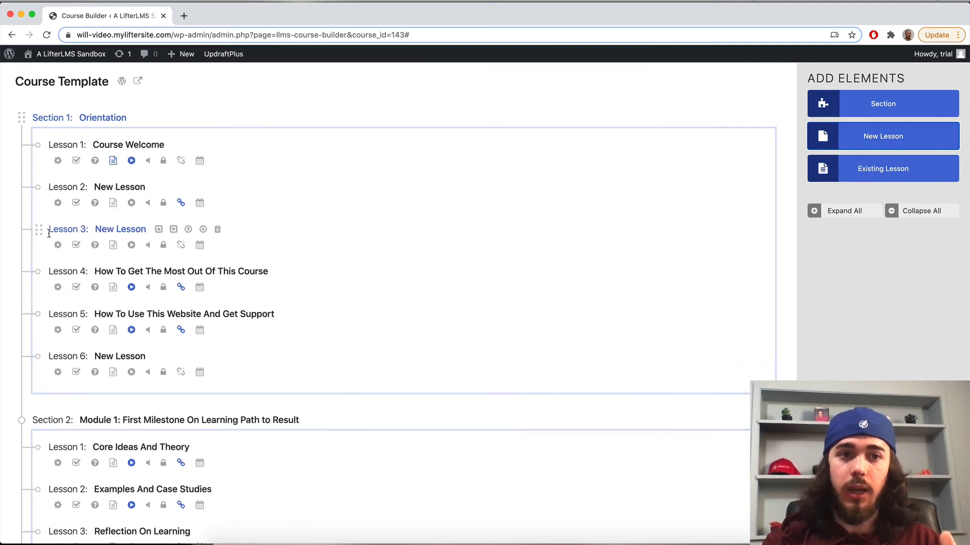